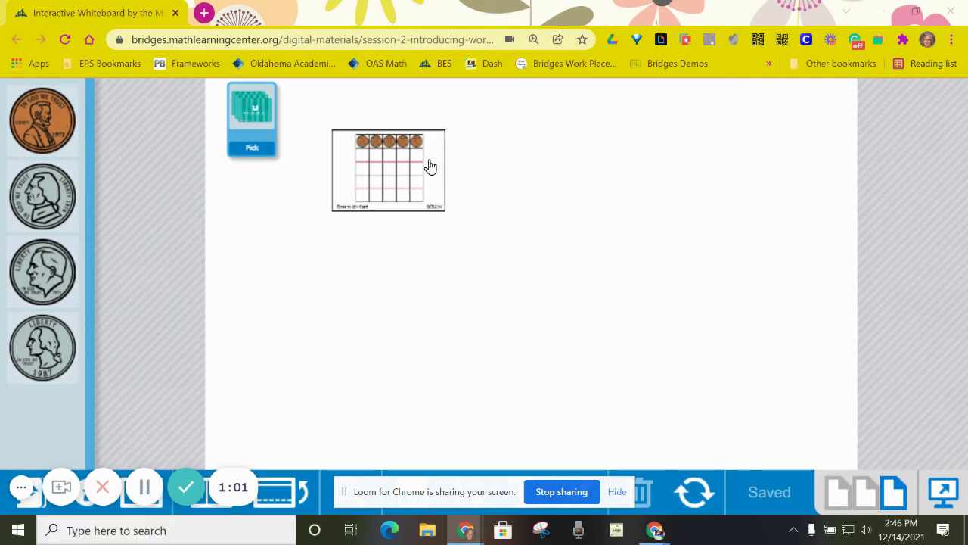
- Place a nickel in the first box, beside the question mark, on the 5B Close to 25¢ Record Sheet page
left_click(867, 493)
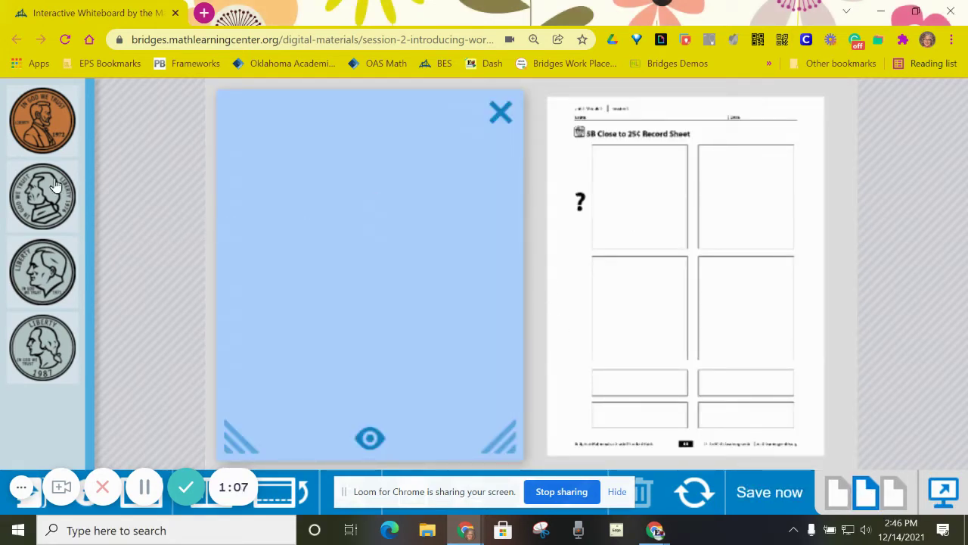
left_click_drag(51, 189, 635, 197)
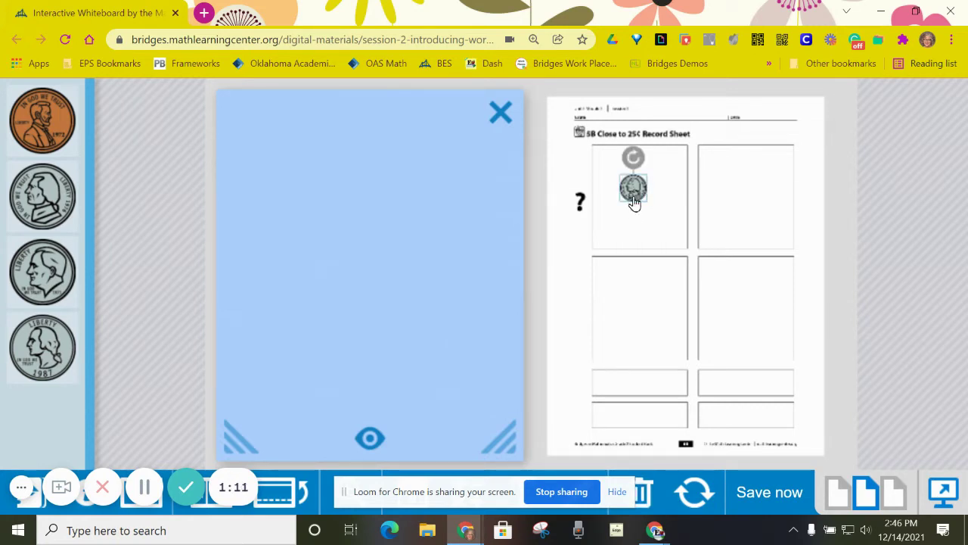
left_click(638, 217)
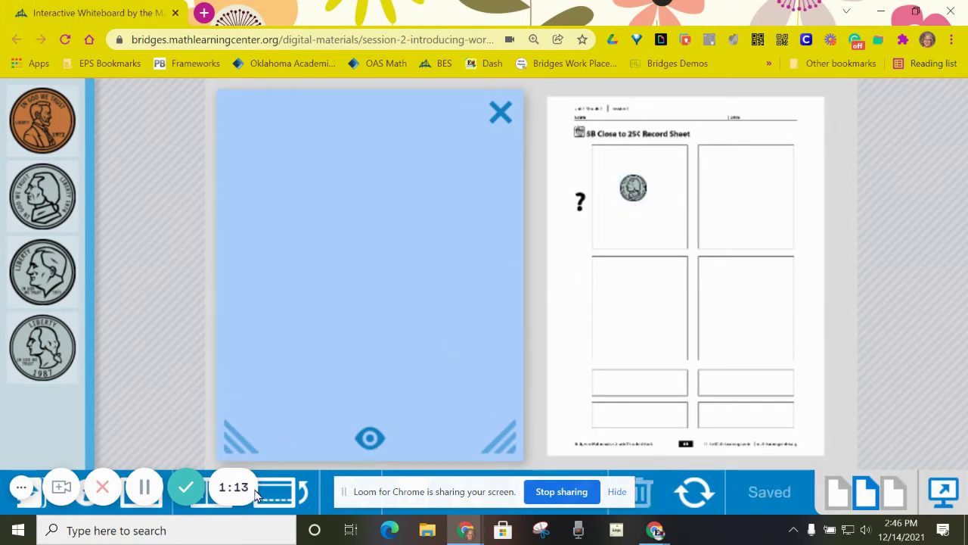
- Hide the record sheet's question-mark box under a new screen cover resized to fit the box
left_click(404, 490)
left_click_drag(404, 490, 151, 312)
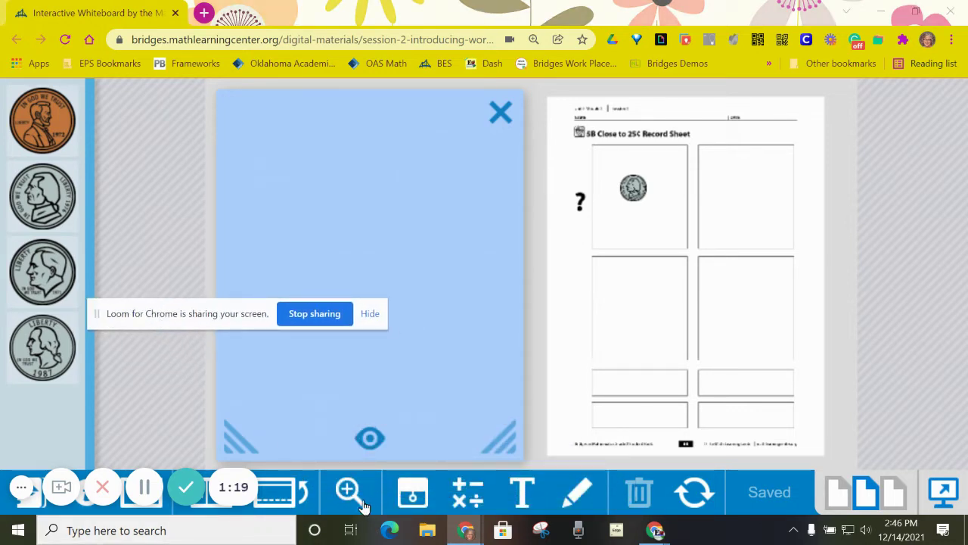
left_click(411, 499)
left_click_drag(303, 161, 658, 182)
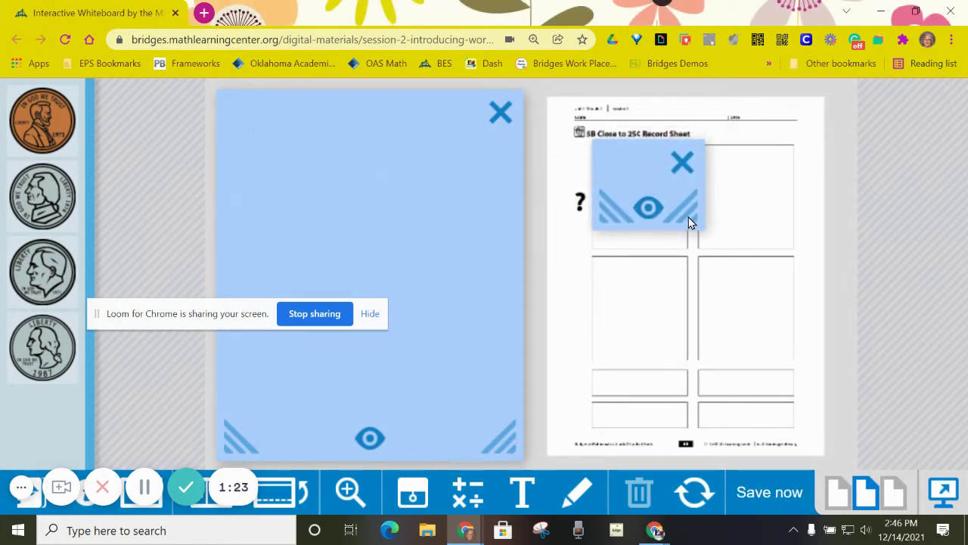
left_click_drag(690, 222, 678, 244)
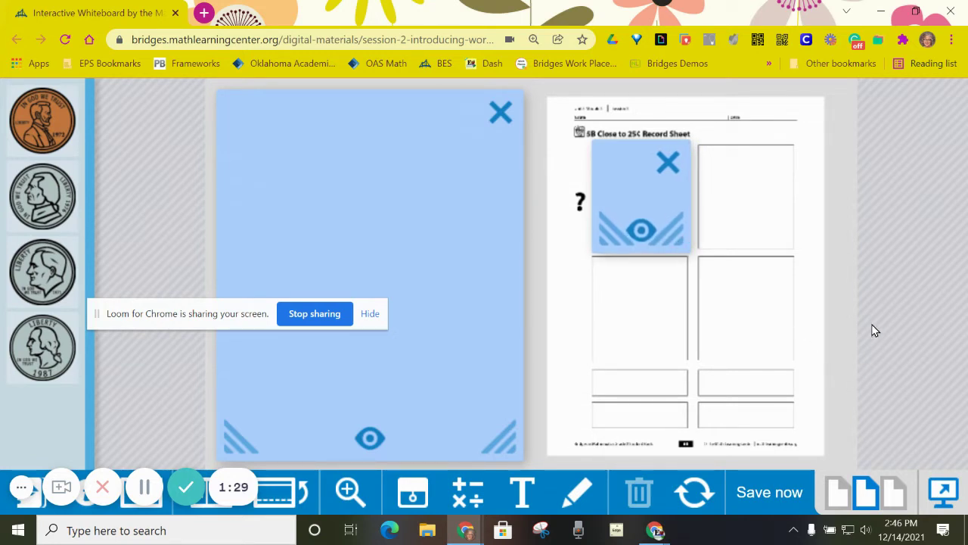
left_click_drag(171, 313, 306, 16)
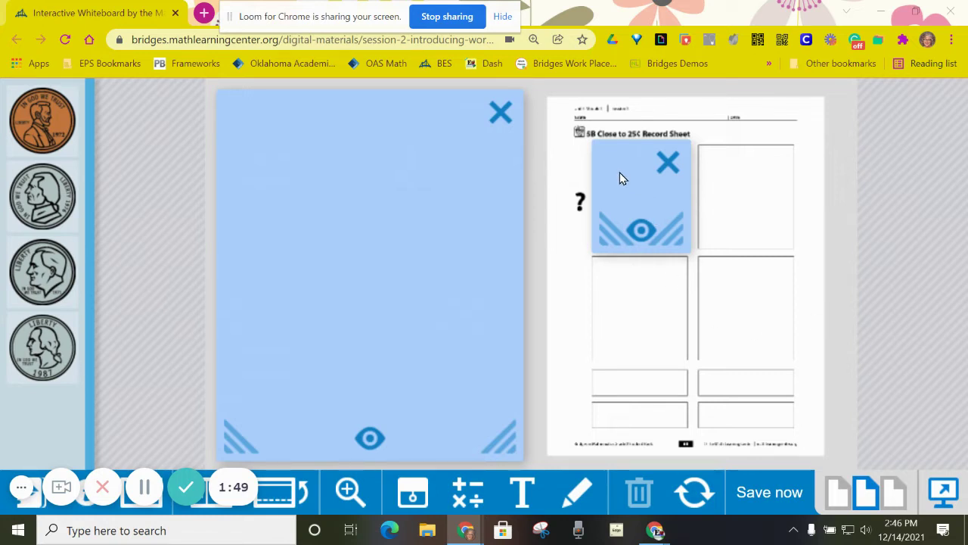
mouse_move(621, 174)
left_mouse_down()
mouse_move(701, 190)
mouse_move(624, 176)
left_mouse_up()
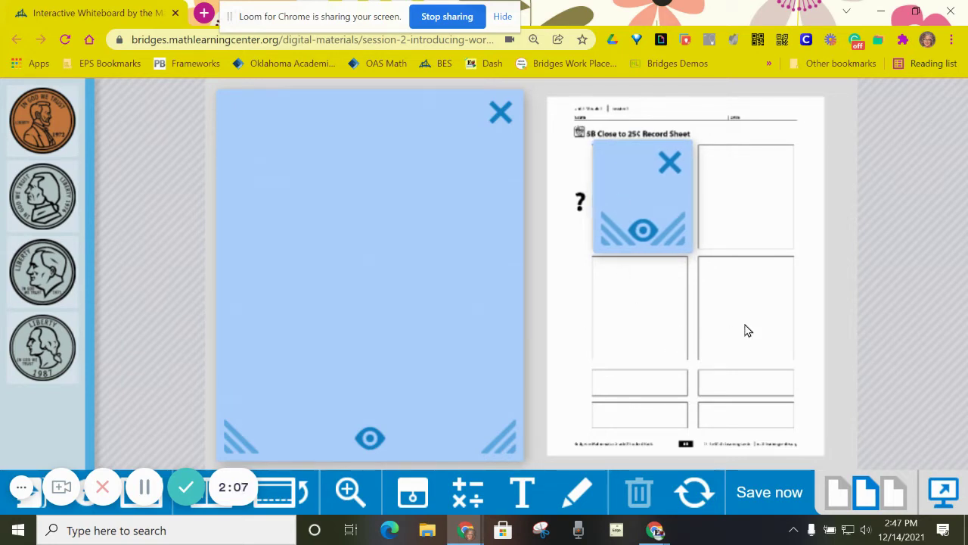
- On the card page, delete the five-penny card, then pick a new card and move it clear of the deck
left_click(893, 492)
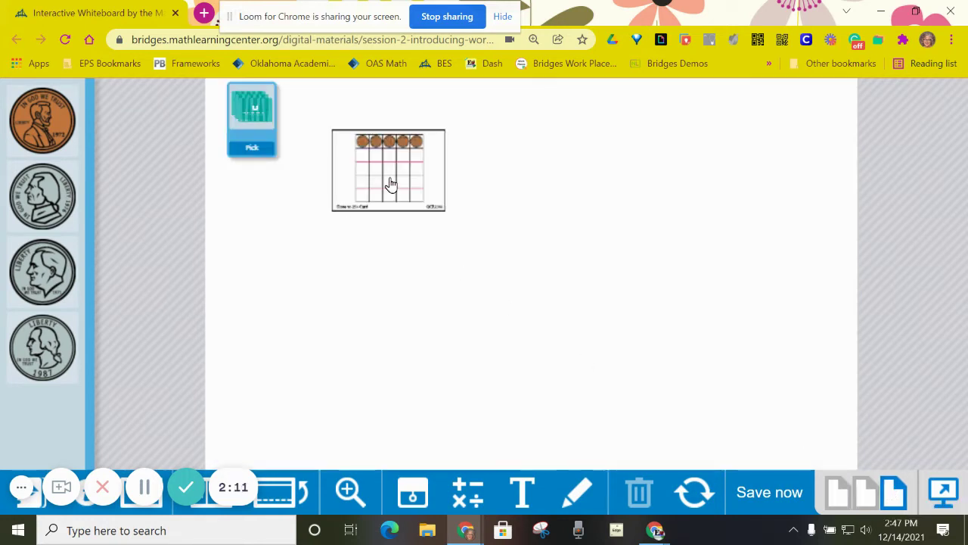
left_click(640, 491)
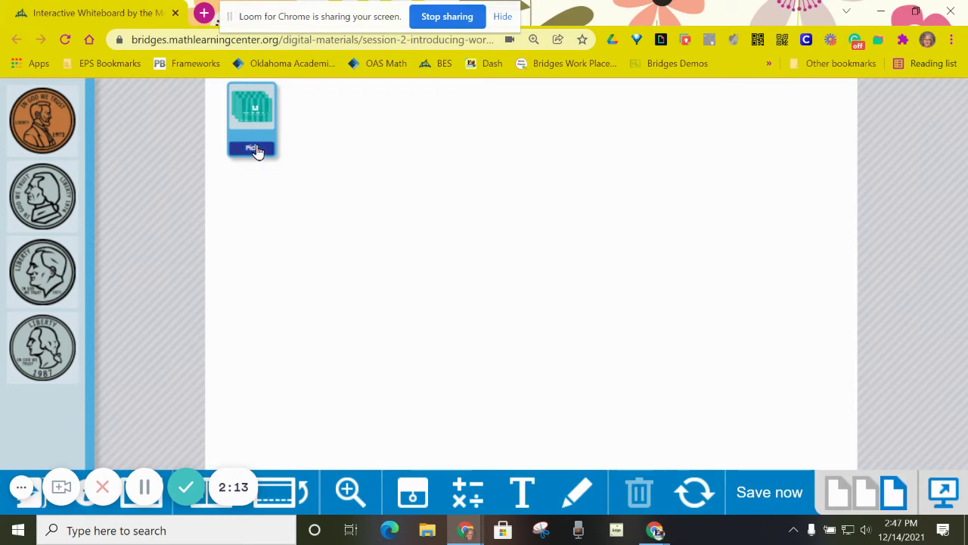
left_click(255, 150)
left_click_drag(350, 146, 411, 255)
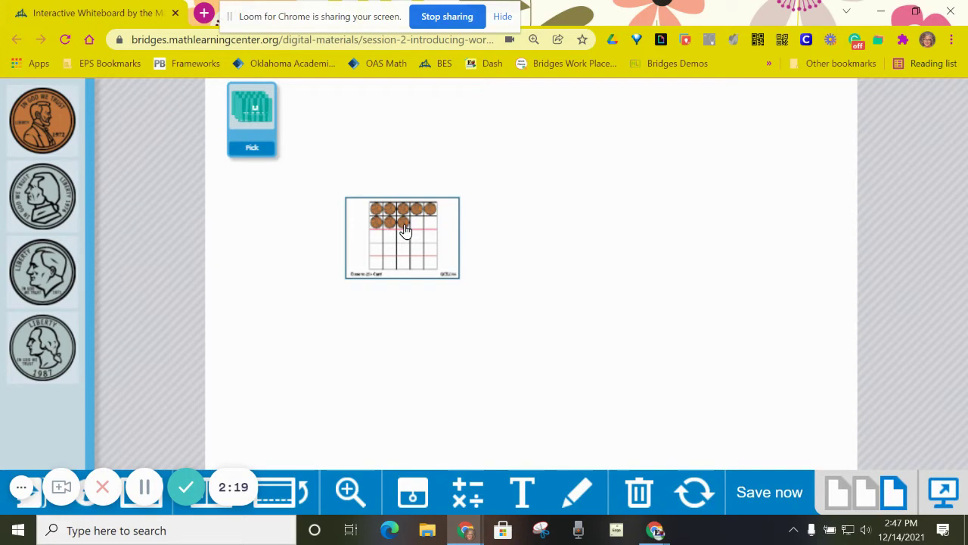
- Place one nickel and three pennies in the upper-right box of the record sheet
left_click(866, 492)
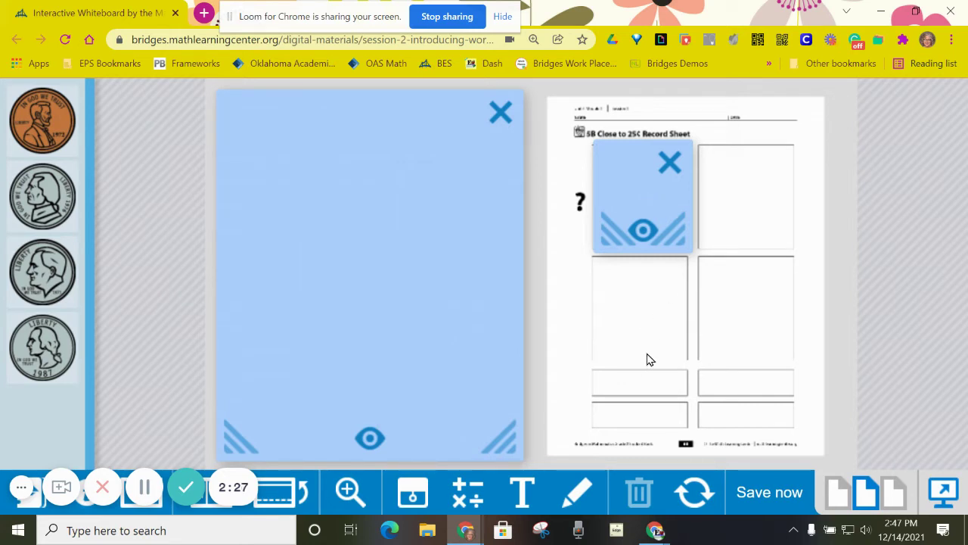
left_click_drag(34, 208, 739, 183)
left_click_drag(65, 134, 736, 217)
left_click_drag(64, 130, 766, 217)
left_click_drag(43, 124, 781, 186)
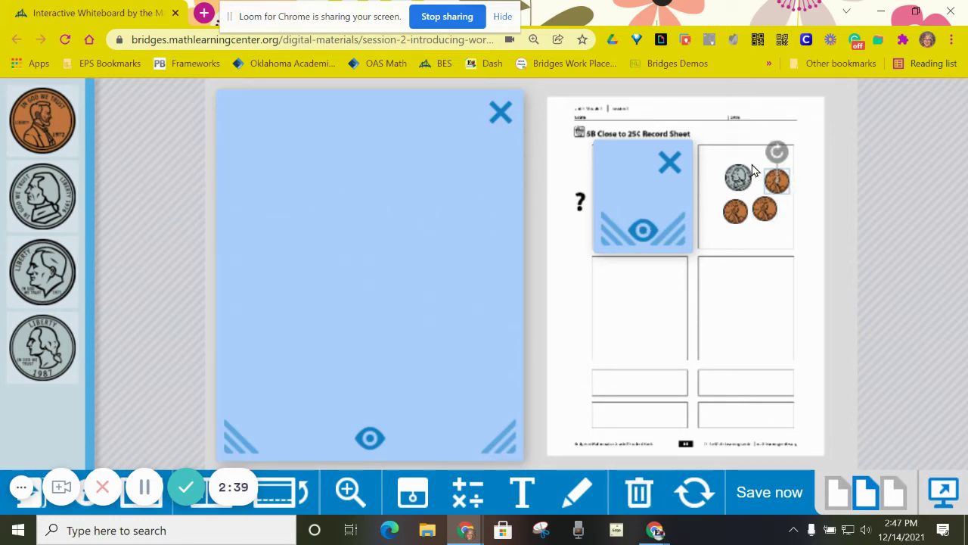
left_click(785, 245)
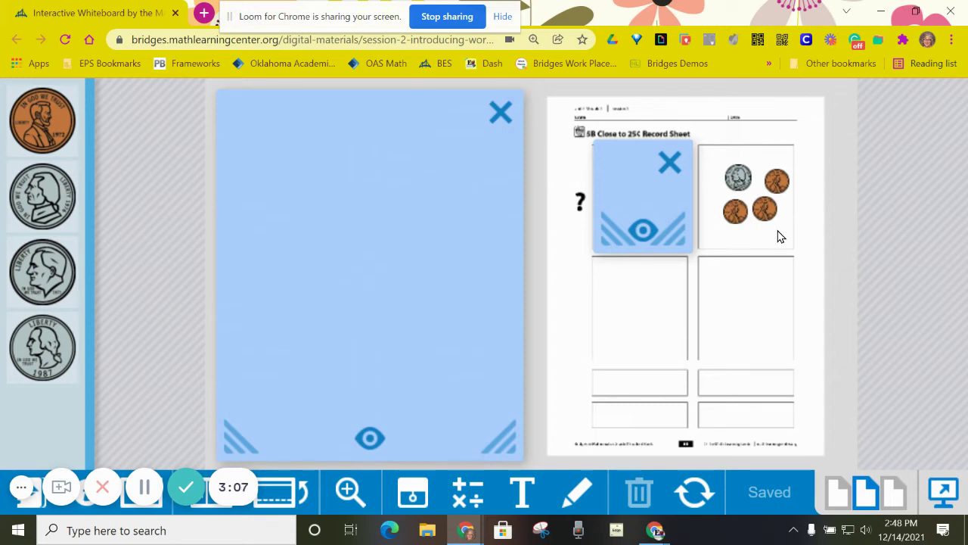
- Delete the eight-penny card on the card page and pick another card, placing it below the deck
left_click(893, 494)
left_click(412, 255)
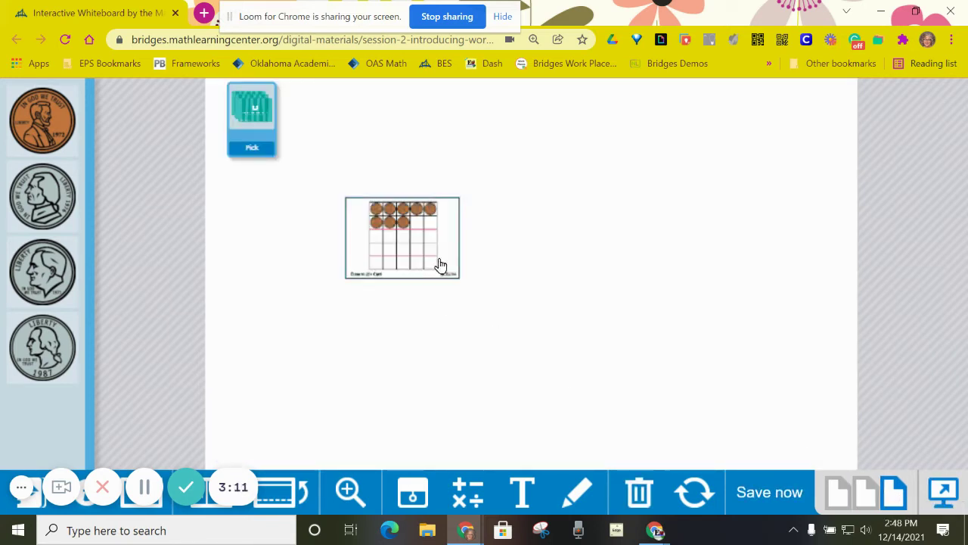
left_click(642, 491)
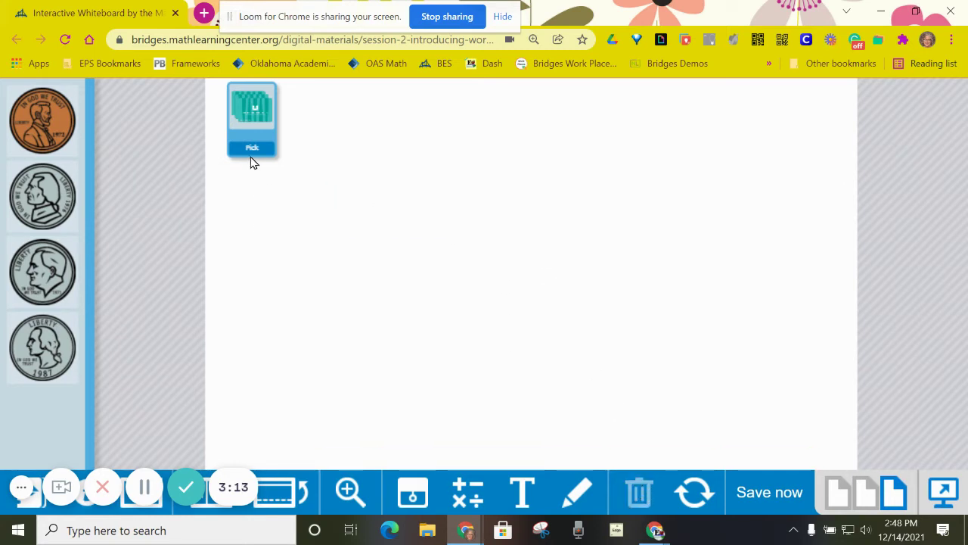
left_click(250, 153)
left_click_drag(327, 156, 444, 267)
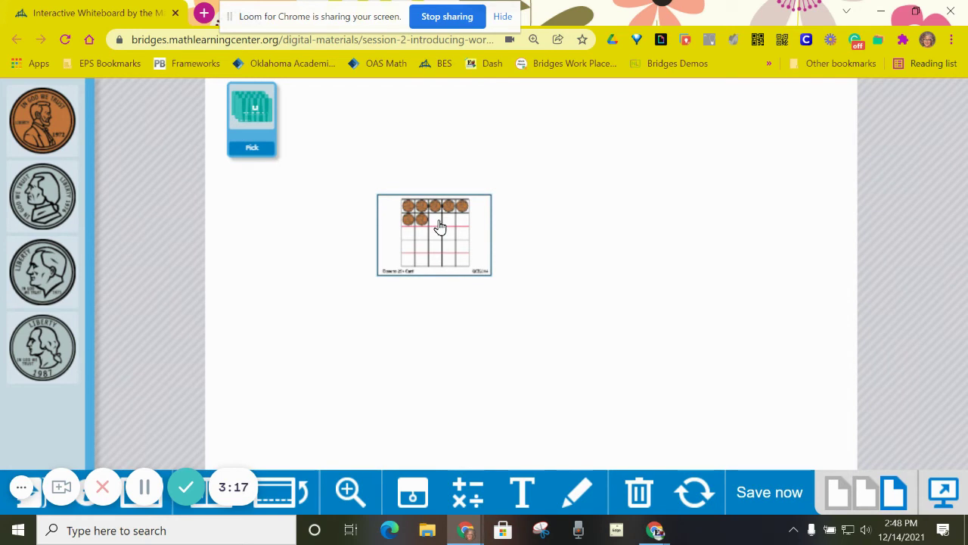
- Place one nickel and two pennies in the record sheet's box below the covered one
left_click(870, 492)
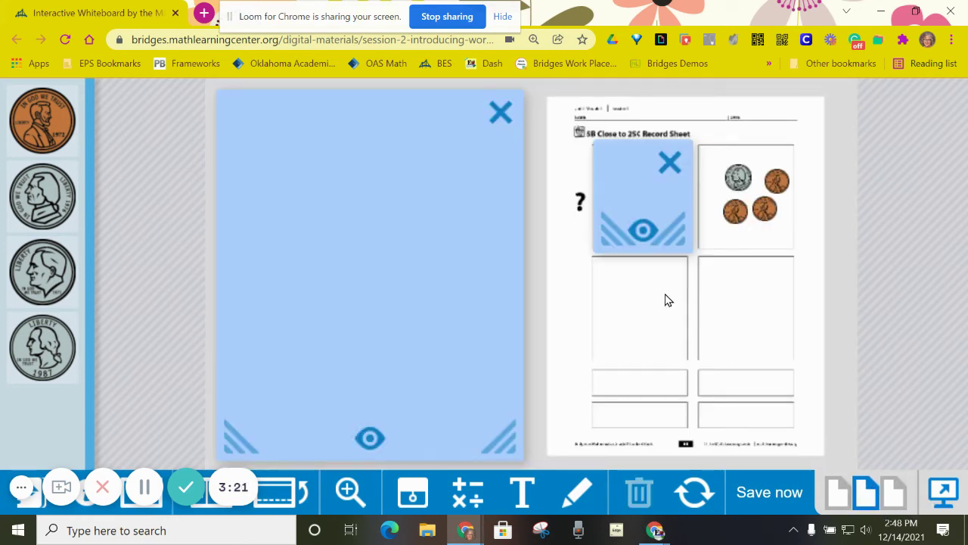
left_click_drag(44, 203, 623, 294)
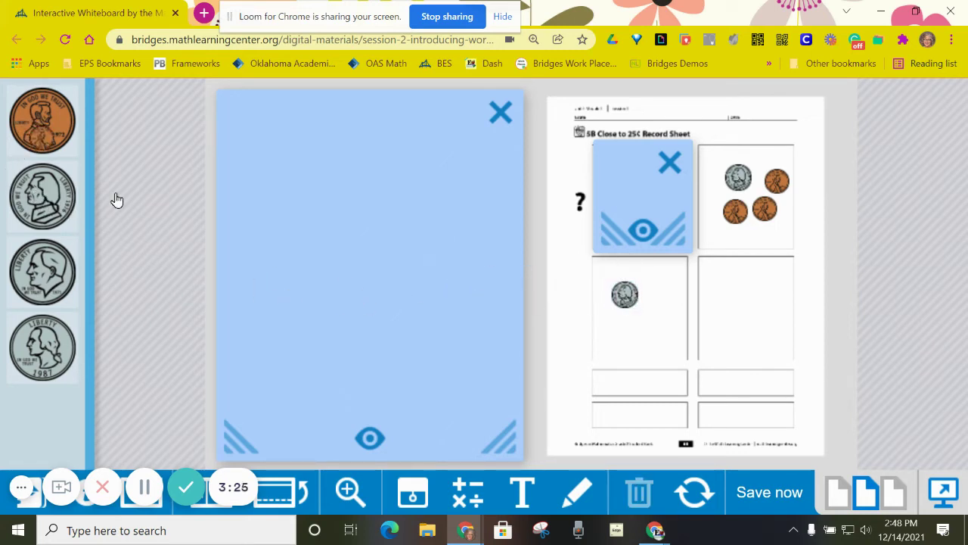
left_click_drag(214, 238, 636, 331)
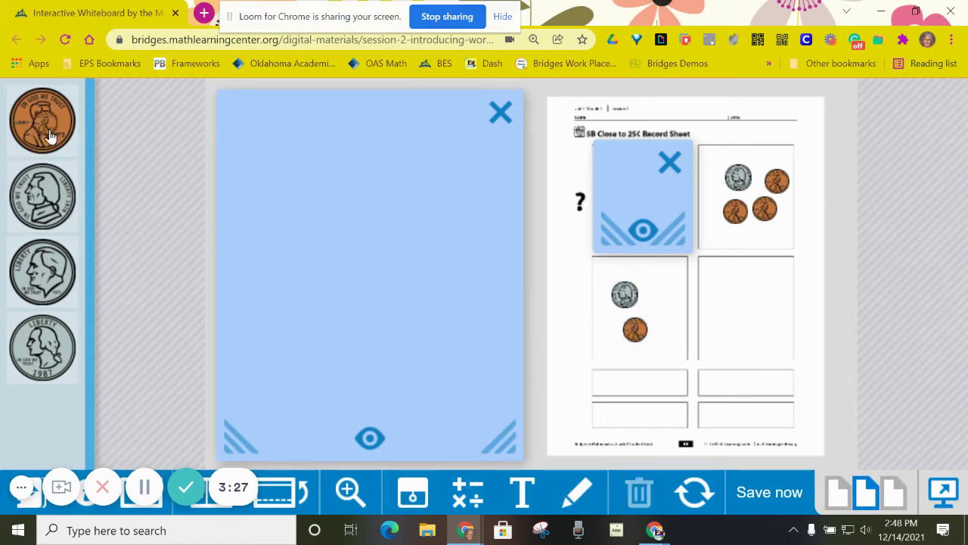
left_click_drag(47, 128, 656, 304)
- Realign the small cover over the question-mark box, then remove it to reveal the nickel
mouse_move(626, 188)
left_mouse_down()
mouse_move(657, 201)
mouse_move(687, 187)
mouse_move(687, 168)
mouse_move(666, 185)
mouse_move(722, 274)
mouse_move(601, 168)
mouse_move(620, 181)
left_mouse_up()
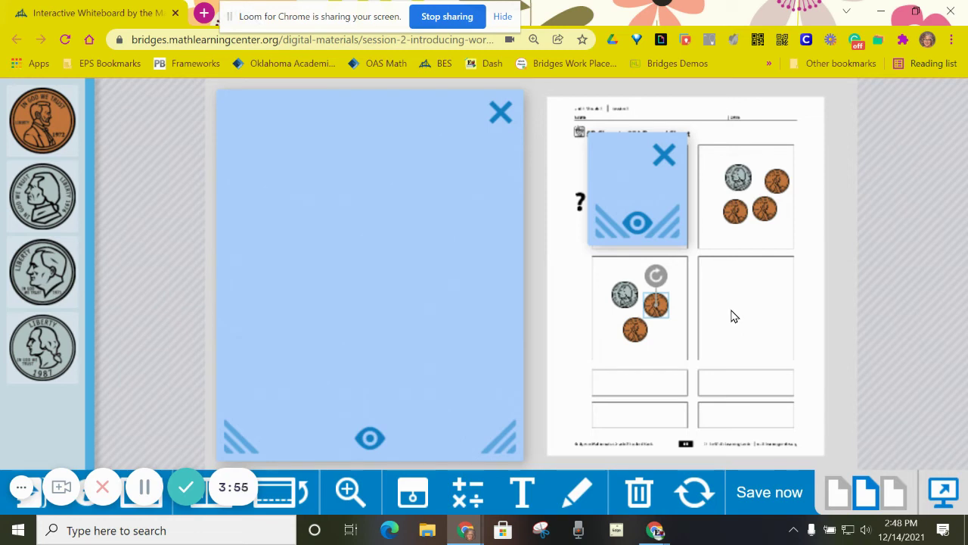
left_click_drag(634, 151, 635, 157)
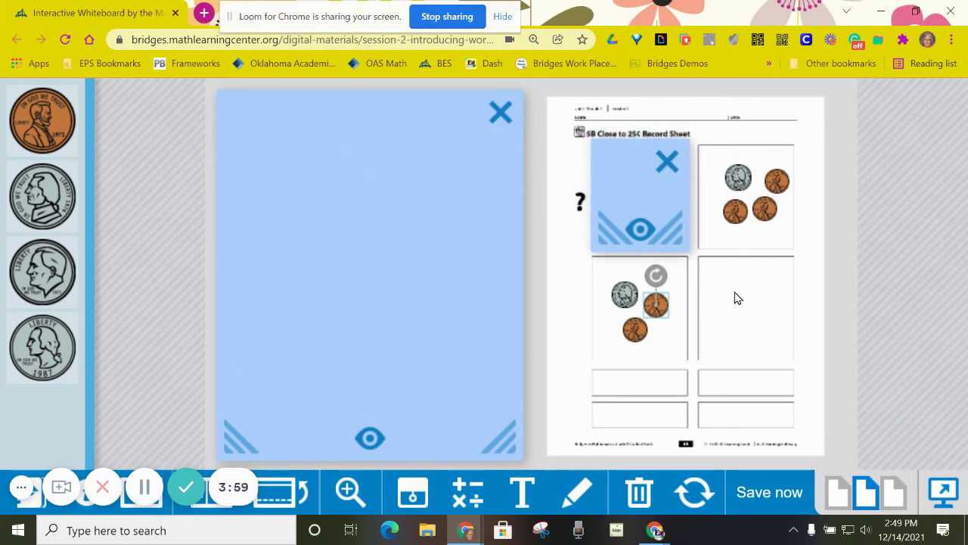
left_click(838, 277)
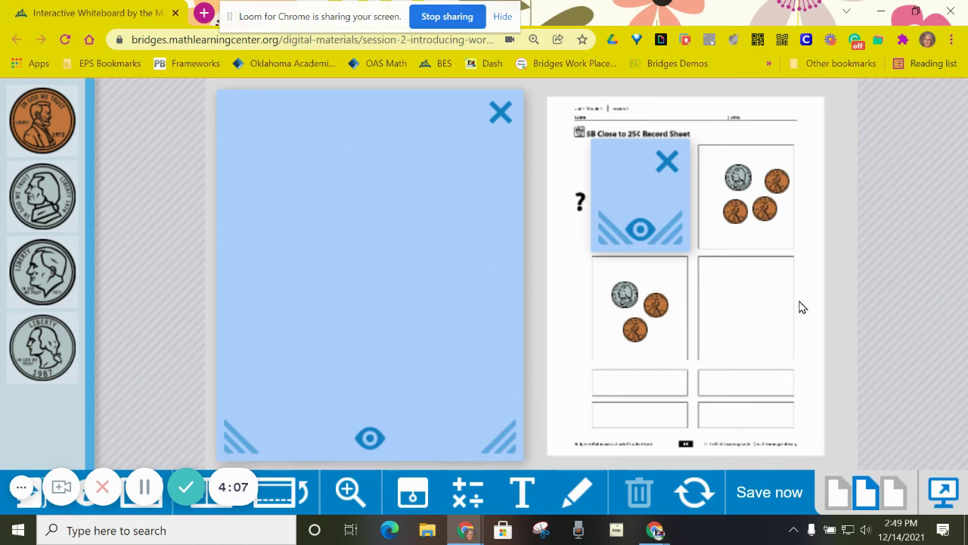
left_click(666, 163)
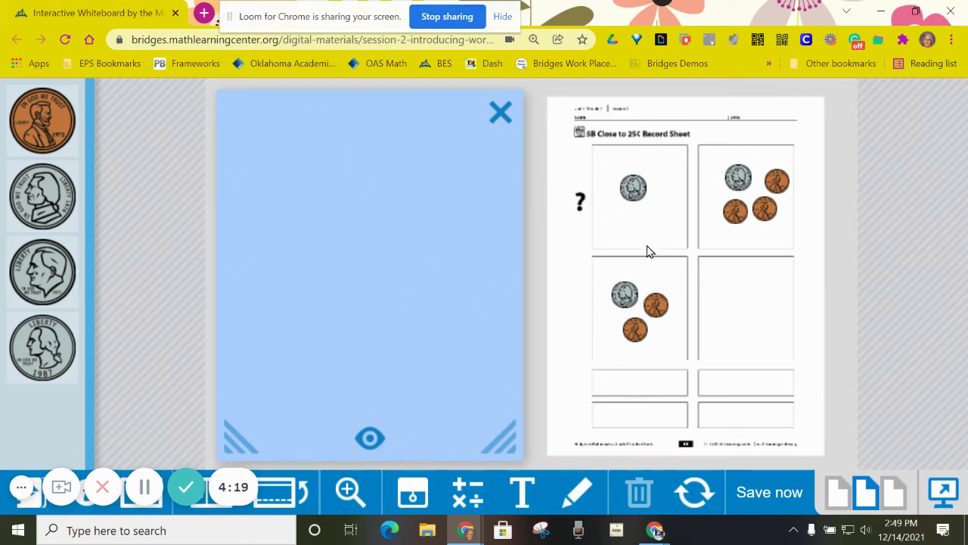
- Add the equation 5+8+7=20 to the page with the equation tool
left_click(467, 492)
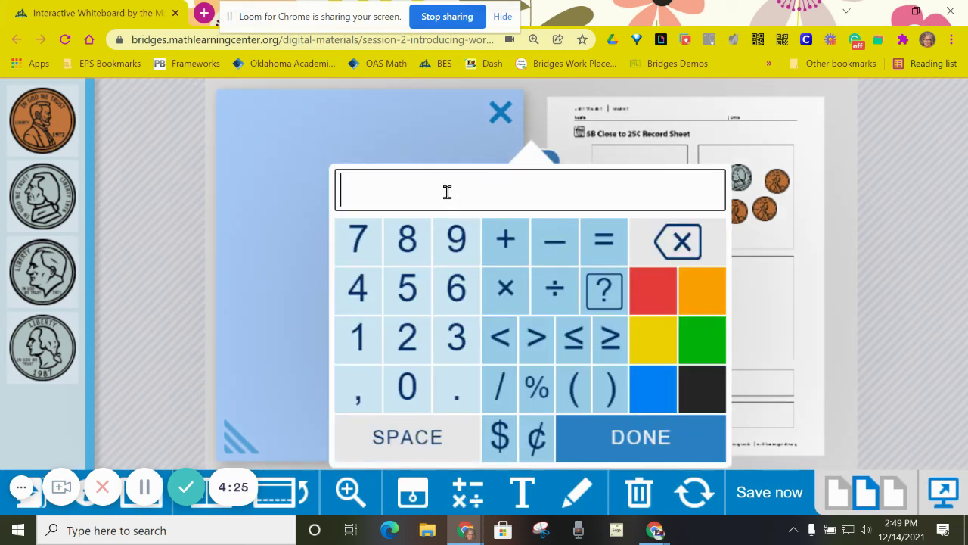
type("5")
left_click(500, 243)
left_click(406, 253)
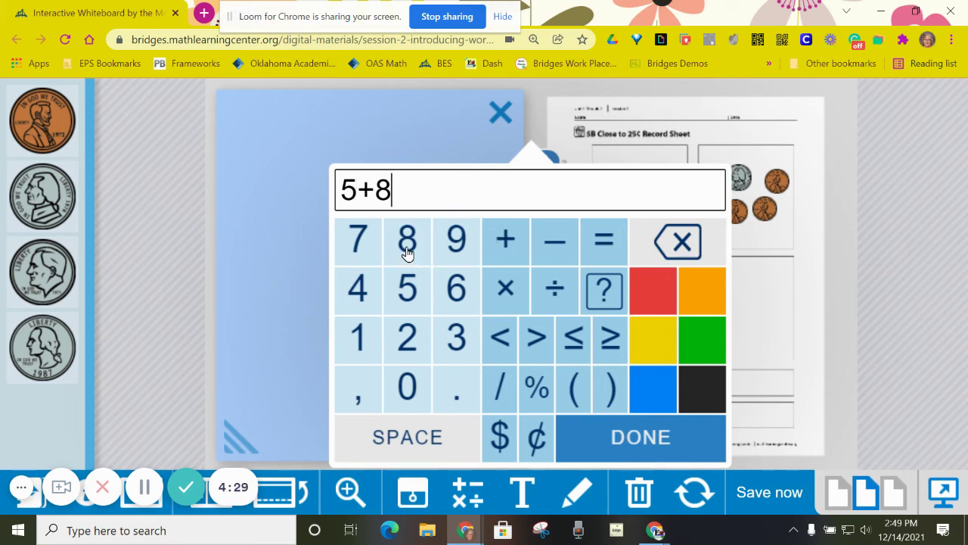
left_click(507, 248)
left_click(351, 242)
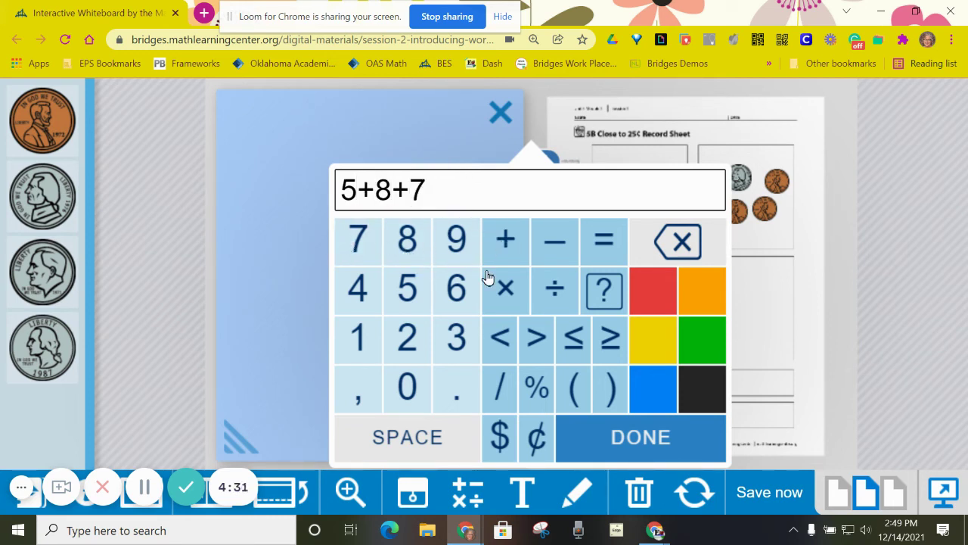
left_click(603, 248)
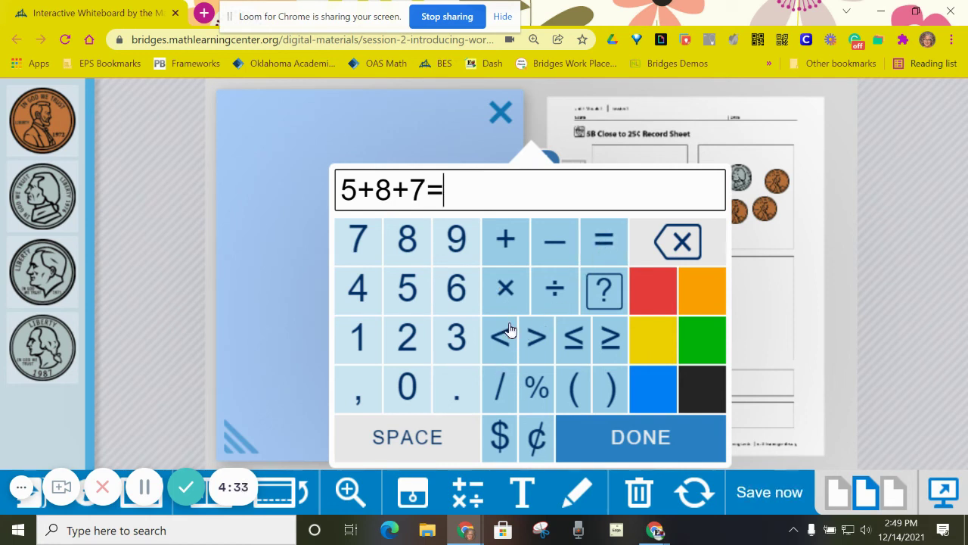
left_click(408, 340)
left_click(407, 387)
left_click(648, 443)
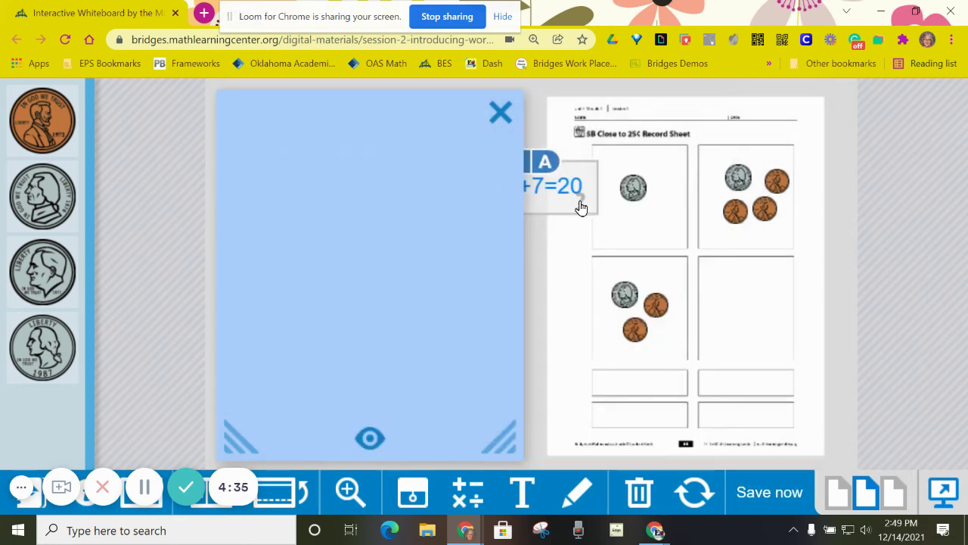
- Move the equation to the left answer boxes beneath the coins and reduce its text size
left_click_drag(580, 206, 668, 417)
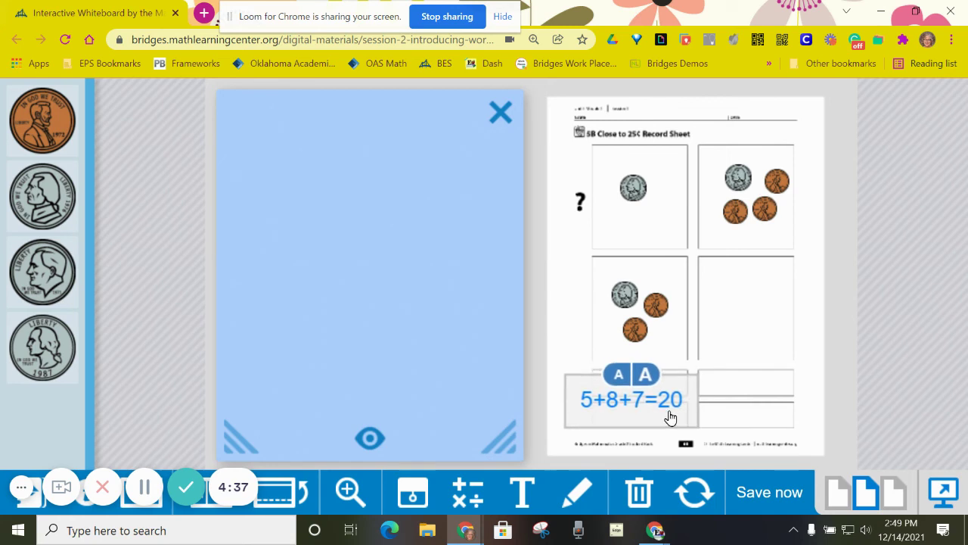
left_click(619, 376)
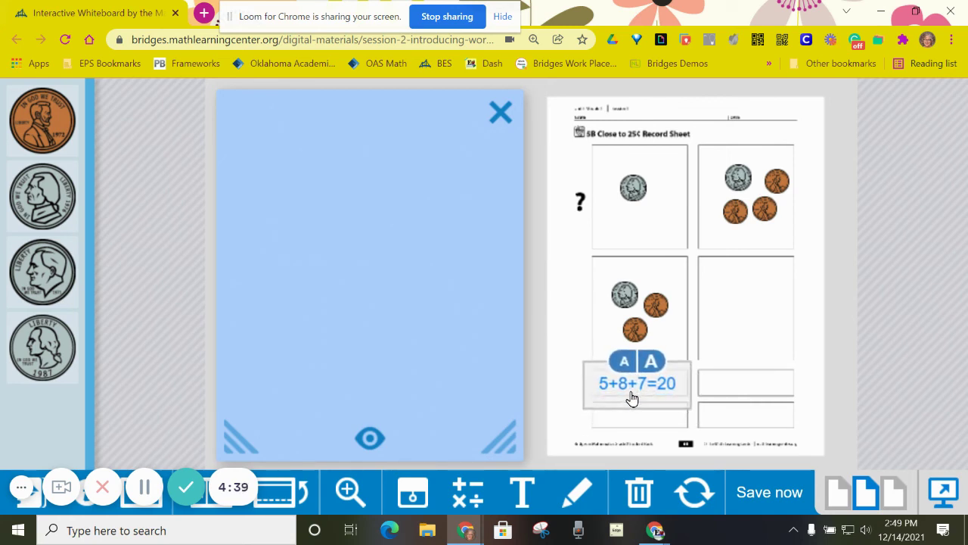